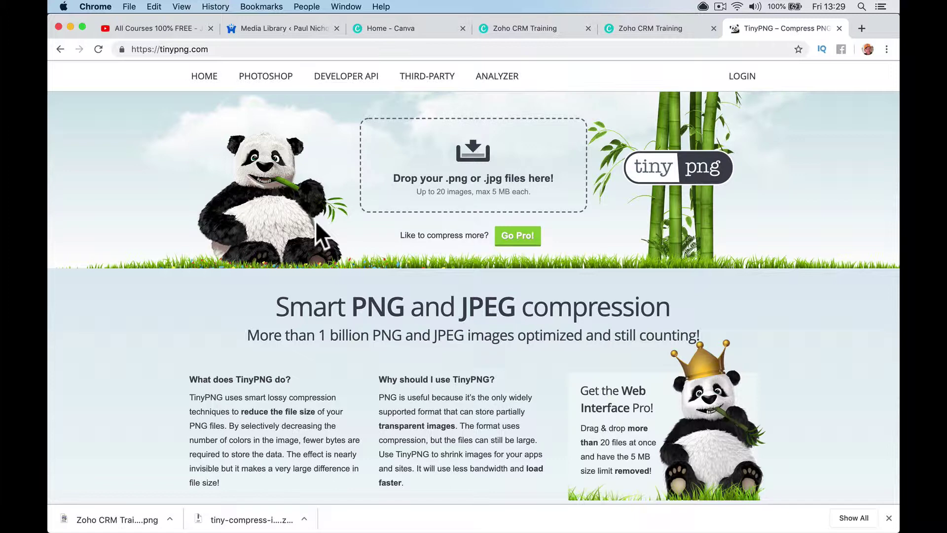
- Browse the All Courses 100% FREE course grid down and back to the top
{"action": "left_click", "coordinate": [161, 27]}
{"action": "mouse_move", "coordinate": [252, 153]}
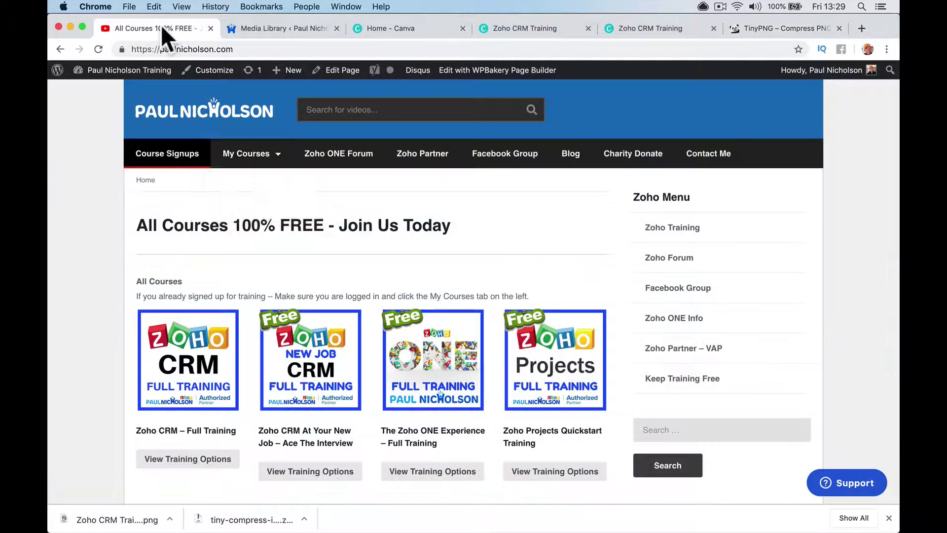
{"action": "scroll", "coordinate": [359, 437], "scroll_direction": "down", "scroll_amount": 5}
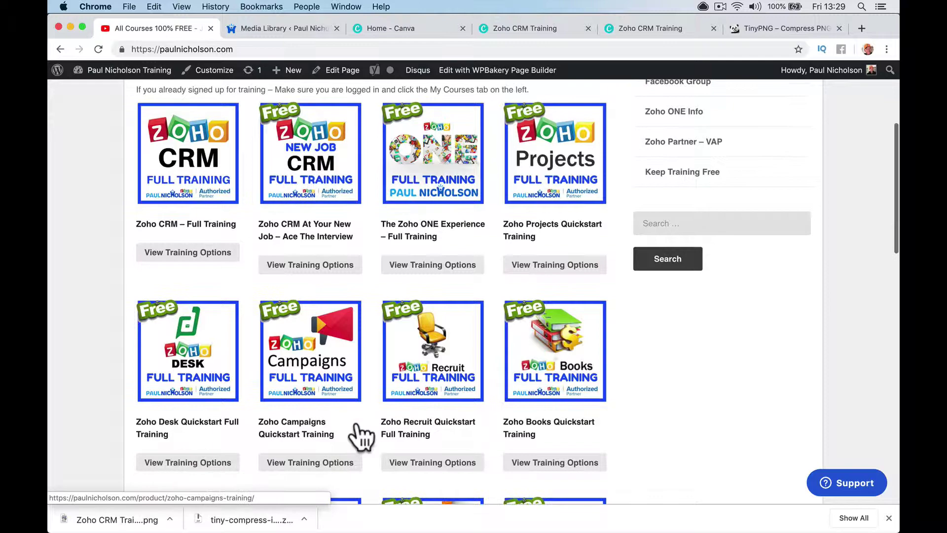
{"action": "scroll", "coordinate": [394, 436], "scroll_direction": "down", "scroll_amount": 1}
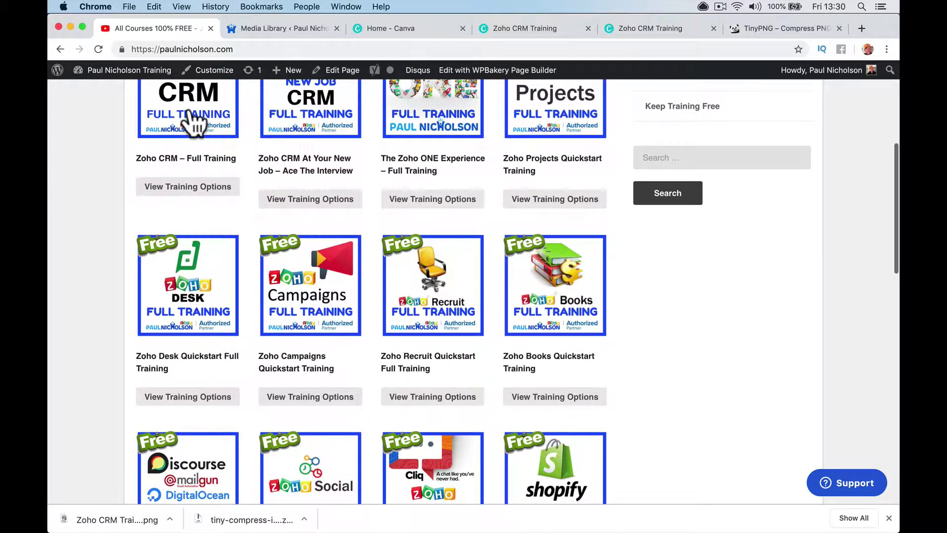
{"action": "scroll", "coordinate": [195, 123], "scroll_direction": "up", "scroll_amount": 4}
{"action": "scroll", "coordinate": [194, 123], "scroll_direction": "up", "scroll_amount": 1}
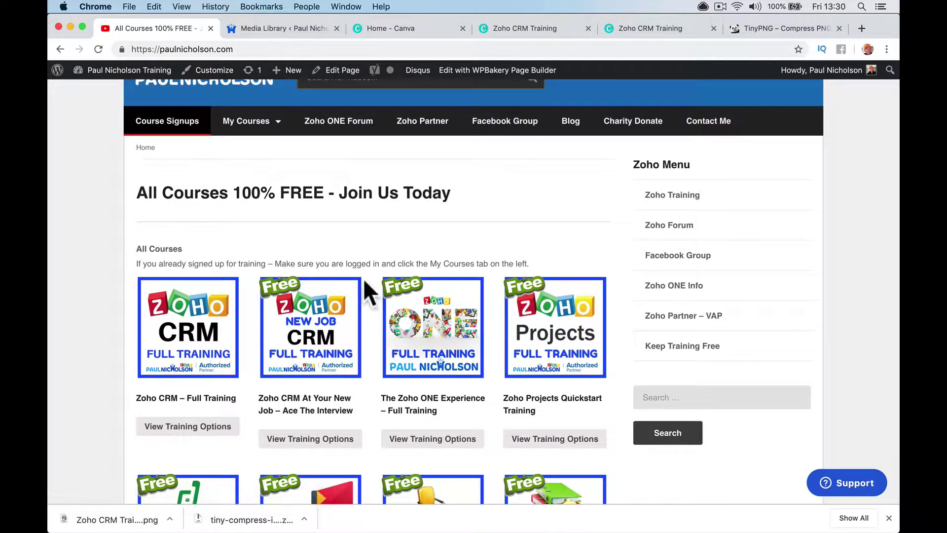
{"action": "mouse_move", "coordinate": [122, 69]}
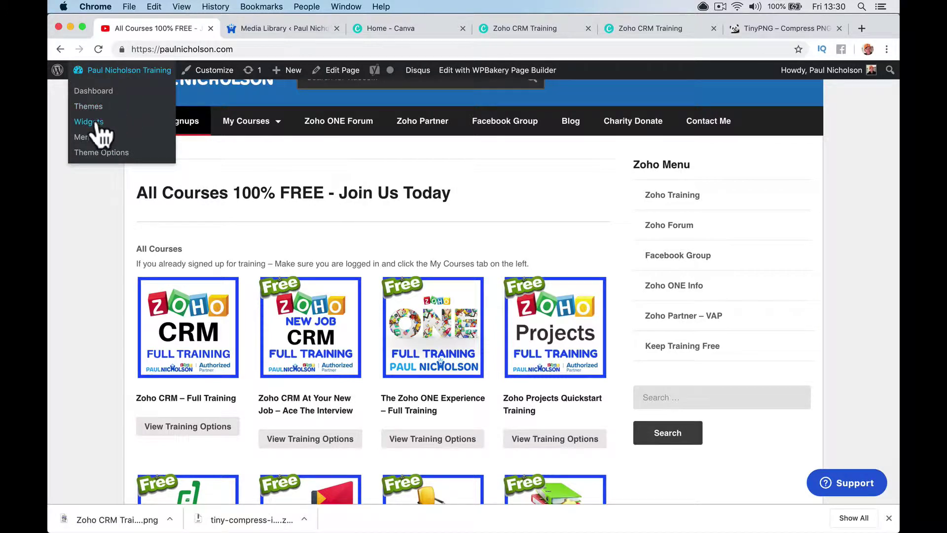
- Check the Zoho CRM Training image's details in the Media Library: 81 KB, 1080×1080
{"action": "left_click", "coordinate": [96, 92]}
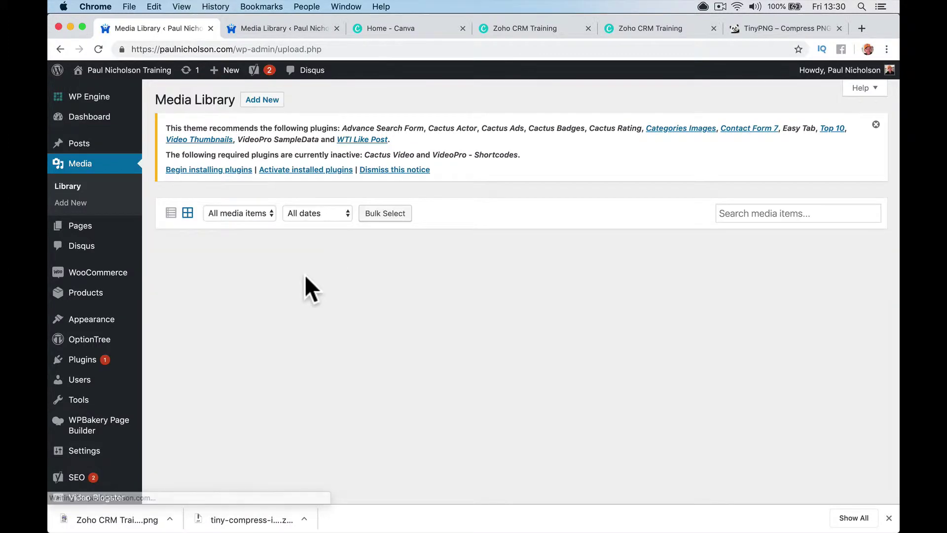
{"action": "left_click", "coordinate": [206, 290]}
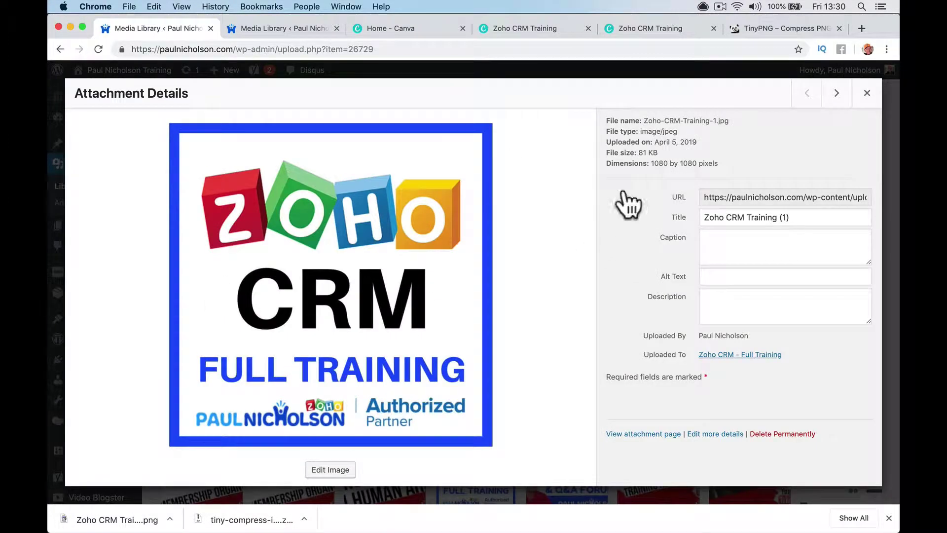
{"action": "left_click", "coordinate": [668, 159]}
{"action": "left_click_drag", "start_coordinate": [651, 164], "coordinate": [674, 163]}
{"action": "left_click", "coordinate": [866, 92]}
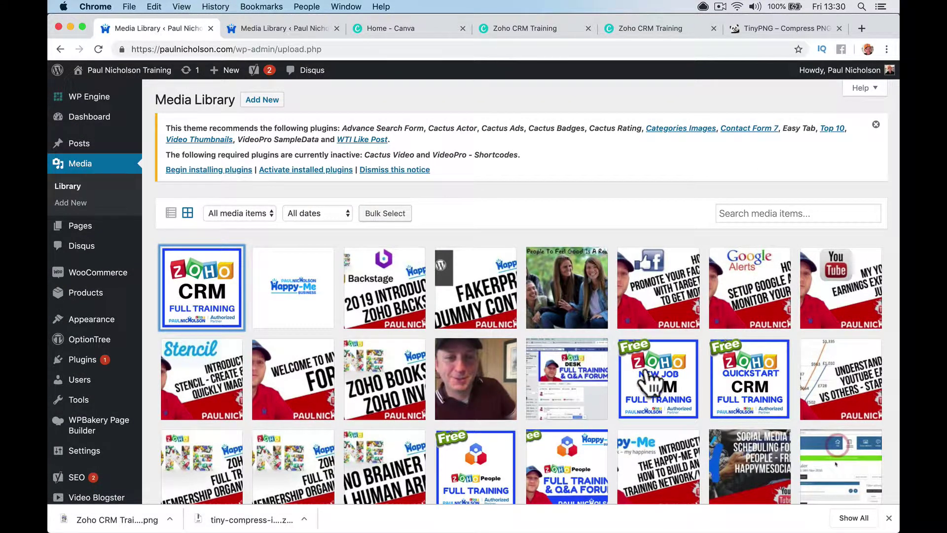
- Inspect the Zoho CRM NEW JOB Training image's details: 480 KB at 1080×1080
{"action": "scroll", "coordinate": [653, 382], "scroll_direction": "down", "scroll_amount": 1}
{"action": "left_click", "coordinate": [650, 353]}
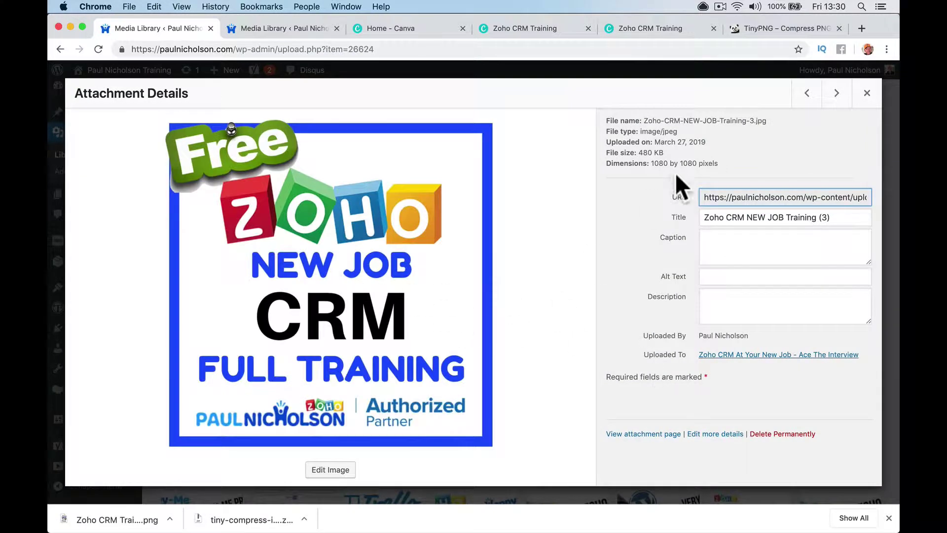
{"action": "left_click_drag", "start_coordinate": [637, 154], "coordinate": [652, 154]}
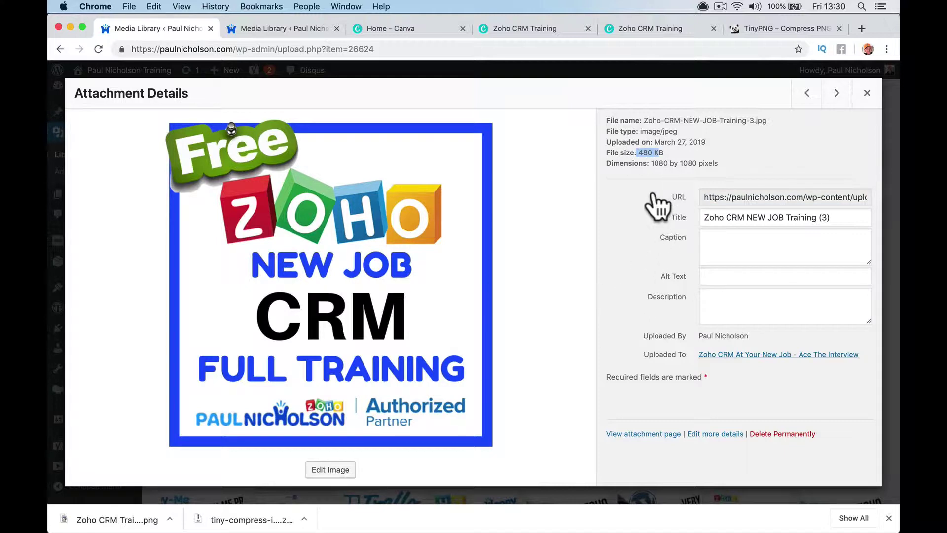
{"action": "left_click_drag", "start_coordinate": [653, 164], "coordinate": [712, 163]}
{"action": "left_click_drag", "start_coordinate": [639, 152], "coordinate": [659, 152]}
{"action": "left_click", "coordinate": [866, 92]}
- Load the site homepage in the second tab by removing /wp-admin/upload.php from the address
{"action": "left_click", "coordinate": [277, 28]}
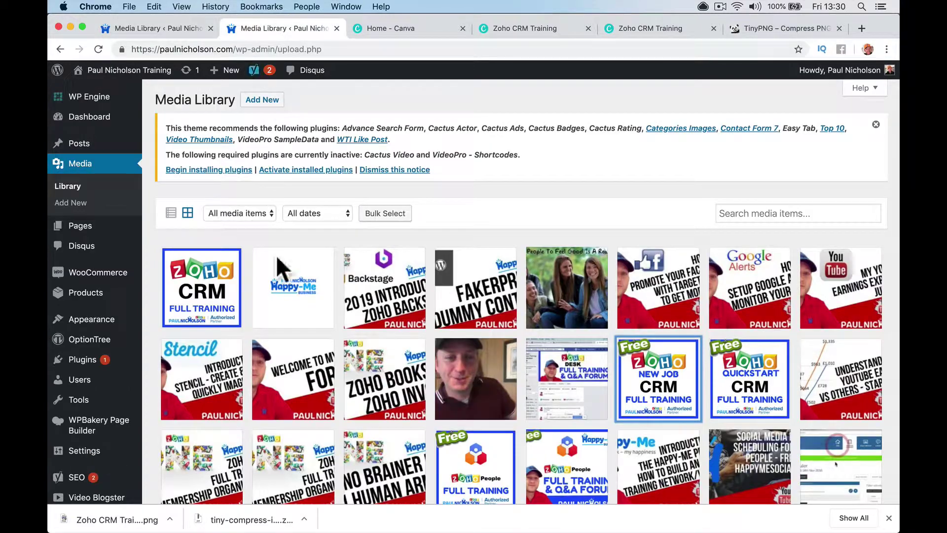
{"action": "left_click", "coordinate": [237, 49]}
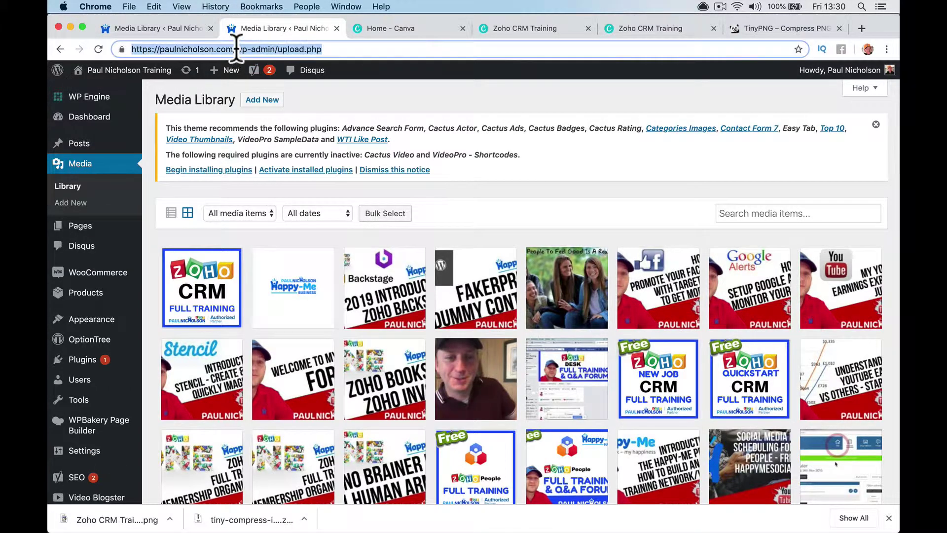
{"action": "left_click_drag", "start_coordinate": [235, 49], "coordinate": [339, 60]}
{"action": "key", "text": "BackSpace"}
{"action": "key", "text": "Return"}
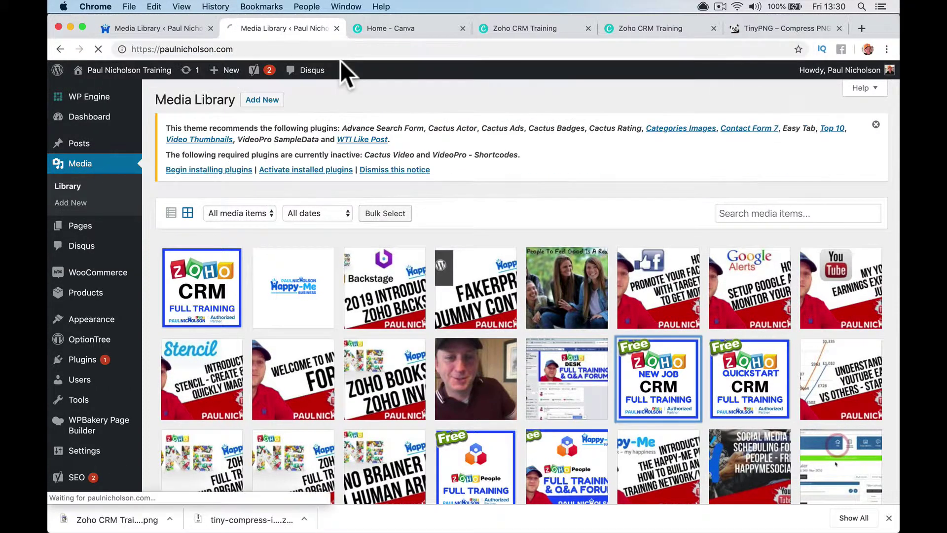
{"action": "scroll", "coordinate": [325, 351], "scroll_direction": "down", "scroll_amount": 1}
{"action": "scroll", "coordinate": [326, 351], "scroll_direction": "down", "scroll_amount": 3}
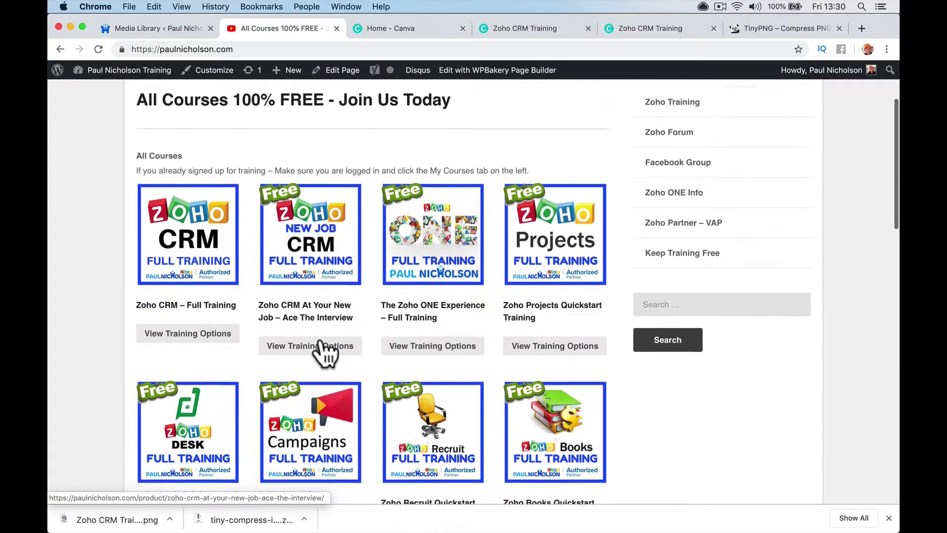
{"action": "scroll", "coordinate": [323, 349], "scroll_direction": "down", "scroll_amount": 2}
{"action": "scroll", "coordinate": [338, 434], "scroll_direction": "down", "scroll_amount": 2}
{"action": "scroll", "coordinate": [335, 426], "scroll_direction": "down", "scroll_amount": 3}
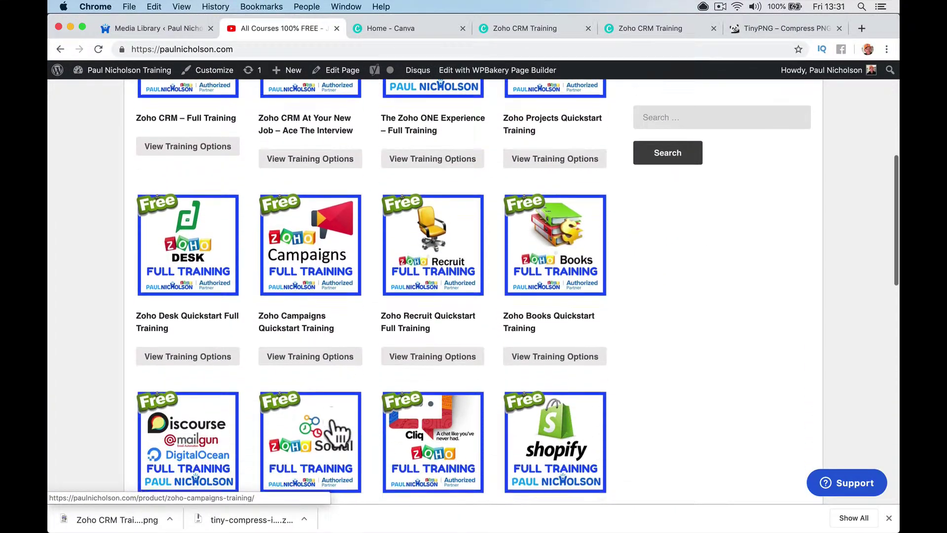
{"action": "scroll", "coordinate": [389, 421], "scroll_direction": "down", "scroll_amount": 2}
{"action": "scroll", "coordinate": [446, 434], "scroll_direction": "up", "scroll_amount": 8}
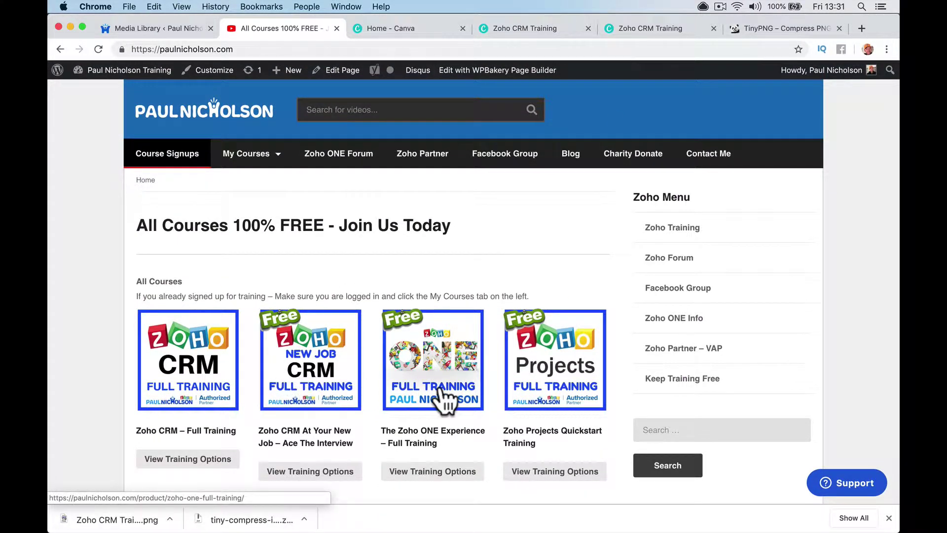
- Check the Zoho Projects Full Training image in the Media Library: 447 KB, 1080×1080
{"action": "left_click", "coordinate": [150, 27]}
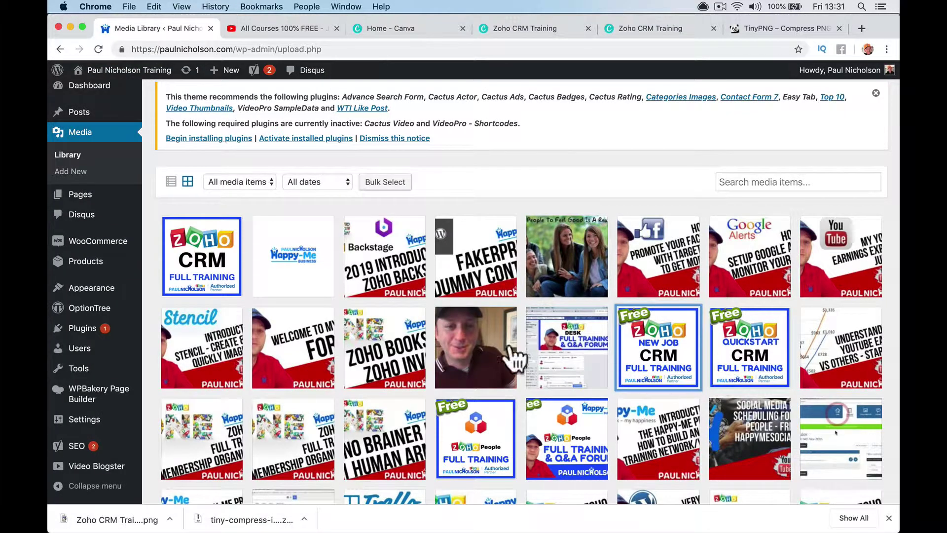
{"action": "scroll", "coordinate": [453, 359], "scroll_direction": "down", "scroll_amount": 5}
{"action": "scroll", "coordinate": [450, 356], "scroll_direction": "down", "scroll_amount": 1}
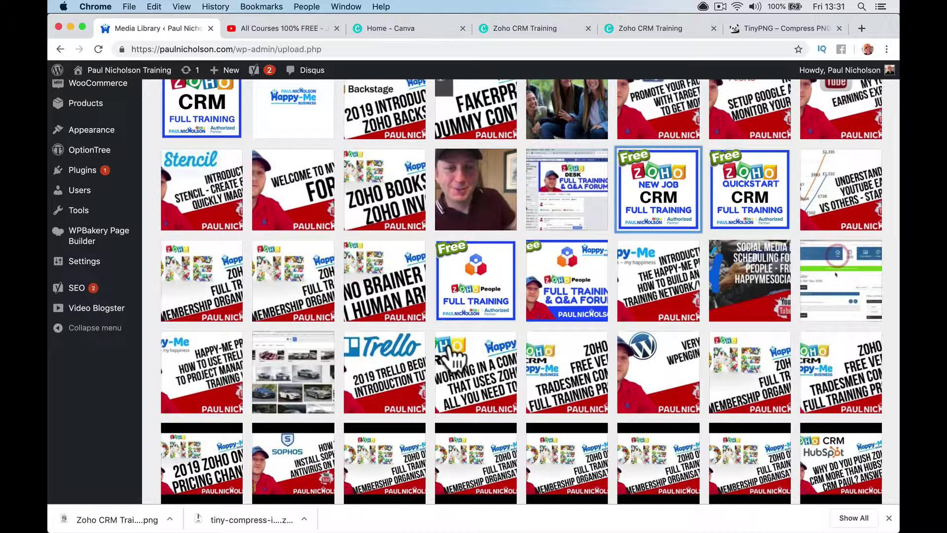
{"action": "scroll", "coordinate": [451, 247], "scroll_direction": "down", "scroll_amount": 2}
{"action": "scroll", "coordinate": [457, 237], "scroll_direction": "down", "scroll_amount": 5}
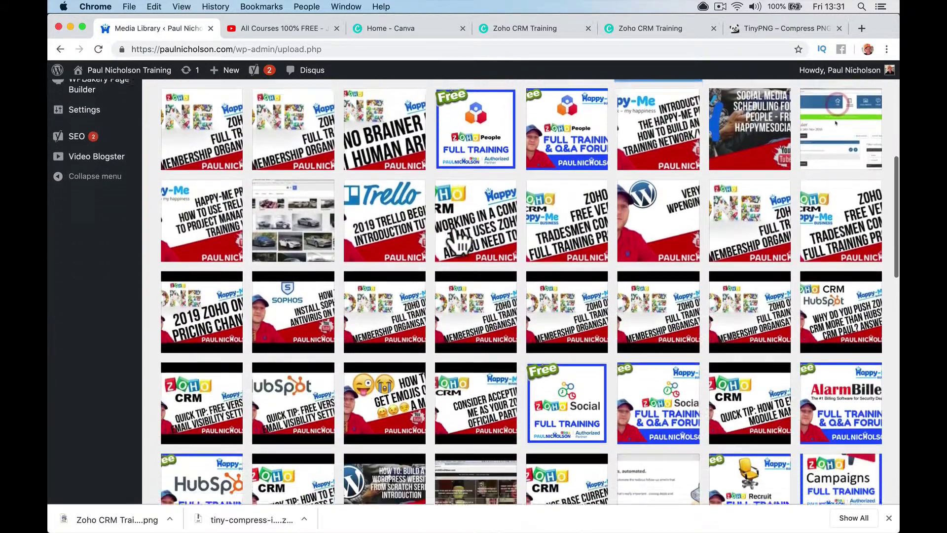
{"action": "scroll", "coordinate": [459, 242], "scroll_direction": "down", "scroll_amount": 1}
{"action": "scroll", "coordinate": [456, 239], "scroll_direction": "down", "scroll_amount": 5}
{"action": "scroll", "coordinate": [455, 239], "scroll_direction": "down", "scroll_amount": 1}
{"action": "scroll", "coordinate": [457, 239], "scroll_direction": "down", "scroll_amount": 1}
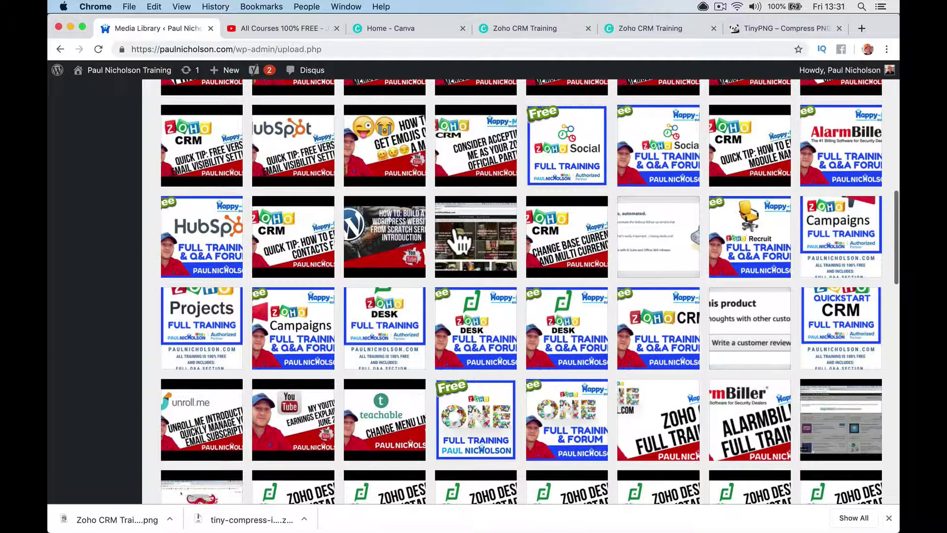
{"action": "scroll", "coordinate": [458, 240], "scroll_direction": "down", "scroll_amount": 2}
{"action": "scroll", "coordinate": [459, 246], "scroll_direction": "down", "scroll_amount": 5}
{"action": "scroll", "coordinate": [466, 274], "scroll_direction": "down", "scroll_amount": 1}
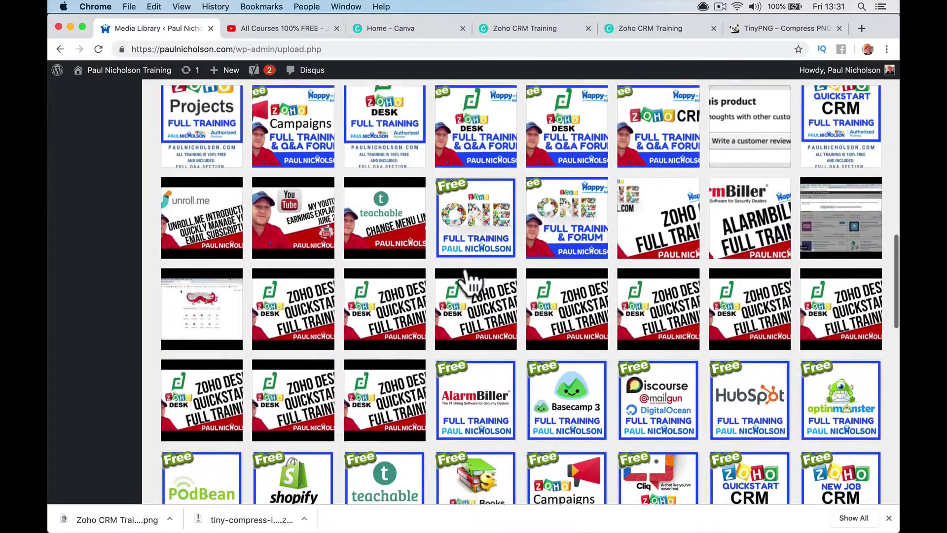
{"action": "scroll", "coordinate": [471, 281], "scroll_direction": "down", "scroll_amount": 2}
{"action": "scroll", "coordinate": [469, 279], "scroll_direction": "down", "scroll_amount": 3}
{"action": "scroll", "coordinate": [469, 276], "scroll_direction": "down", "scroll_amount": 2}
{"action": "scroll", "coordinate": [469, 279], "scroll_direction": "down", "scroll_amount": 1}
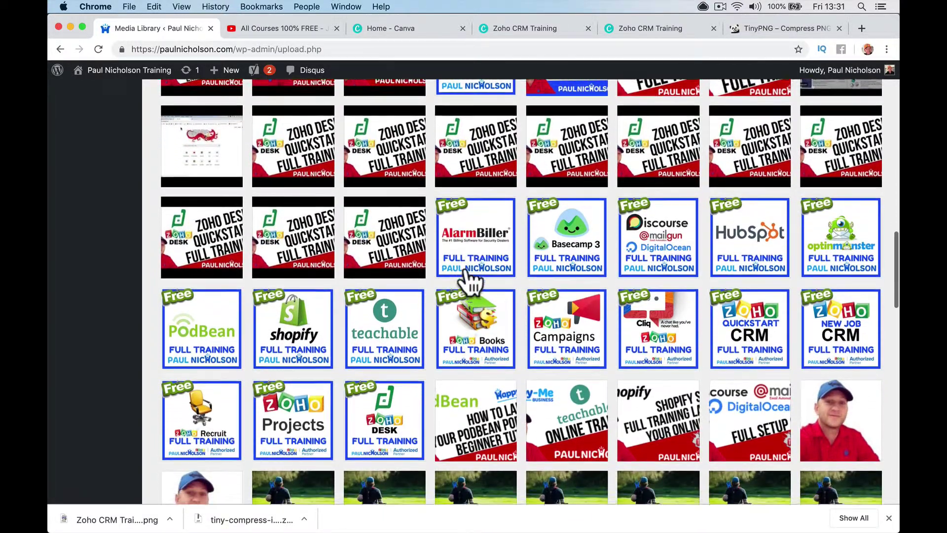
{"action": "left_click", "coordinate": [303, 386]}
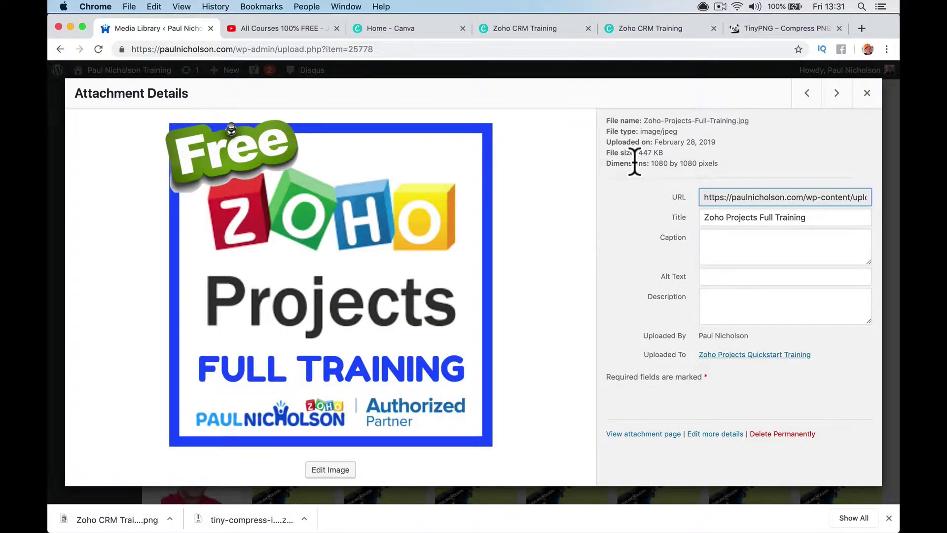
{"action": "left_click", "coordinate": [449, 30]}
- Find the Zoho Projects Full Training design in Canva's designs grid and open it
{"action": "scroll", "coordinate": [491, 180], "scroll_direction": "down", "scroll_amount": 1}
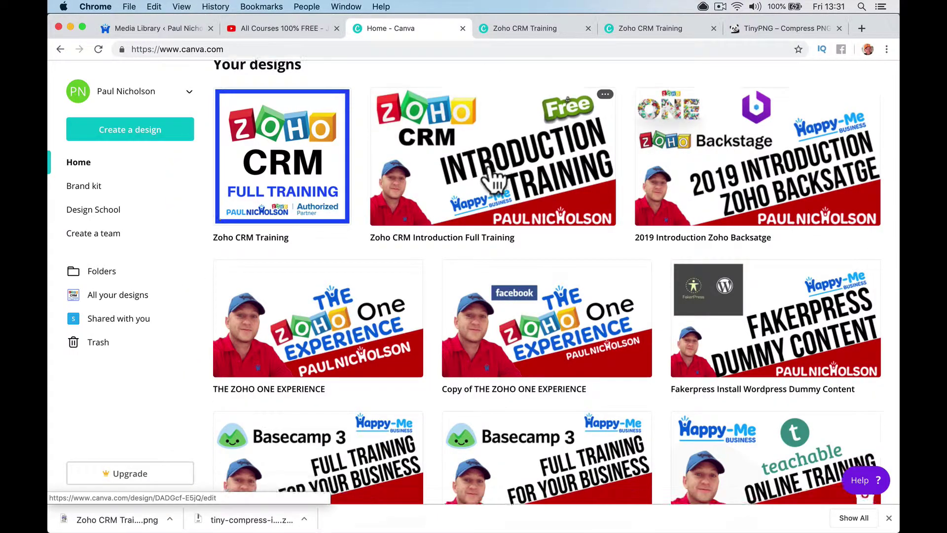
{"action": "scroll", "coordinate": [492, 179], "scroll_direction": "down", "scroll_amount": 10}
{"action": "scroll", "coordinate": [492, 177], "scroll_direction": "down", "scroll_amount": 2}
{"action": "scroll", "coordinate": [492, 178], "scroll_direction": "up", "scroll_amount": 2}
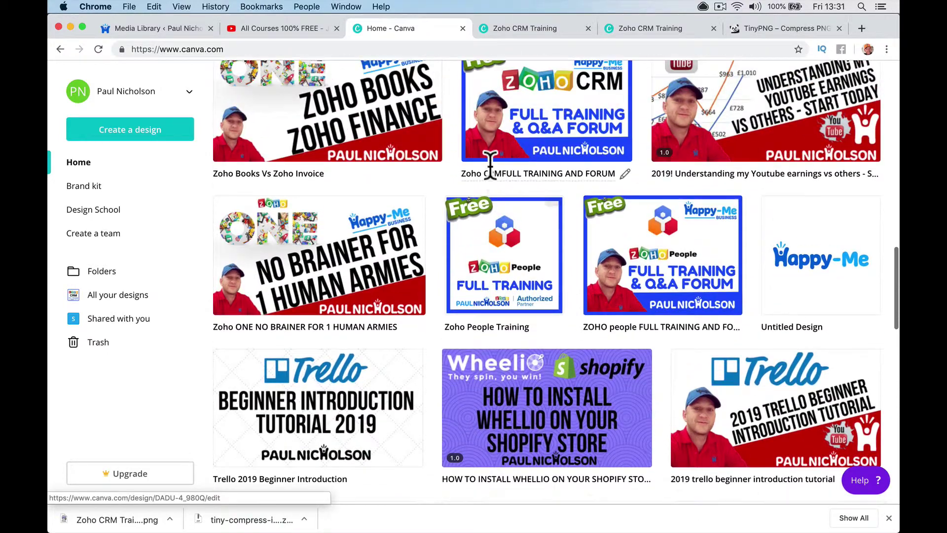
{"action": "scroll", "coordinate": [492, 177], "scroll_direction": "down", "scroll_amount": 5}
{"action": "scroll", "coordinate": [492, 177], "scroll_direction": "down", "scroll_amount": 5}
{"action": "scroll", "coordinate": [493, 185], "scroll_direction": "down", "scroll_amount": 3}
{"action": "scroll", "coordinate": [492, 185], "scroll_direction": "down", "scroll_amount": 3}
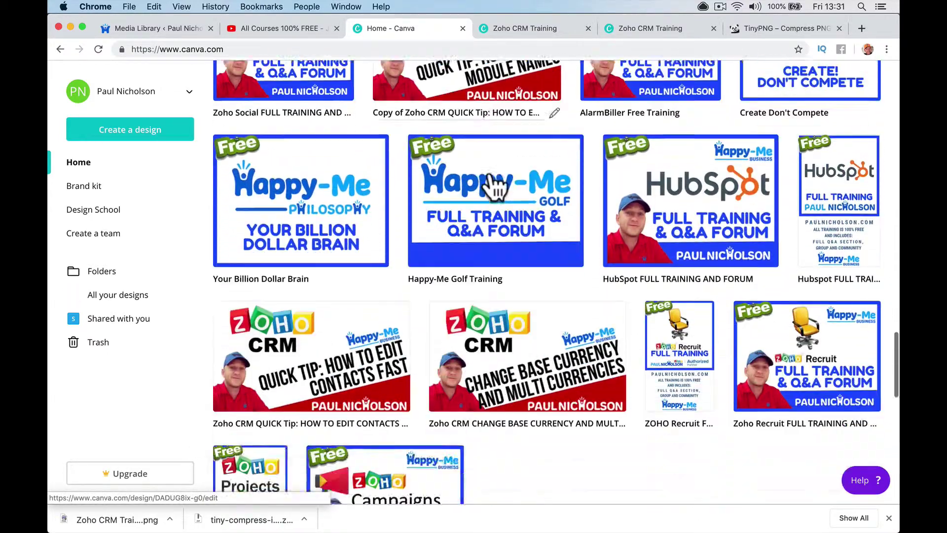
{"action": "scroll", "coordinate": [493, 185], "scroll_direction": "down", "scroll_amount": 2}
{"action": "scroll", "coordinate": [493, 185], "scroll_direction": "down", "scroll_amount": 4}
{"action": "scroll", "coordinate": [491, 185], "scroll_direction": "down", "scroll_amount": 2}
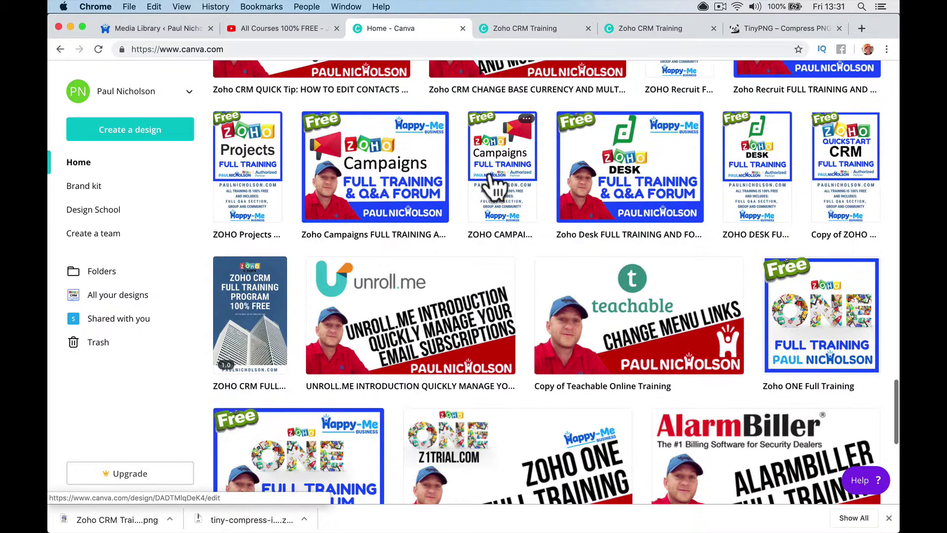
{"action": "scroll", "coordinate": [492, 183], "scroll_direction": "down", "scroll_amount": 3}
{"action": "scroll", "coordinate": [493, 184], "scroll_direction": "down", "scroll_amount": 3}
{"action": "scroll", "coordinate": [490, 170], "scroll_direction": "down", "scroll_amount": 4}
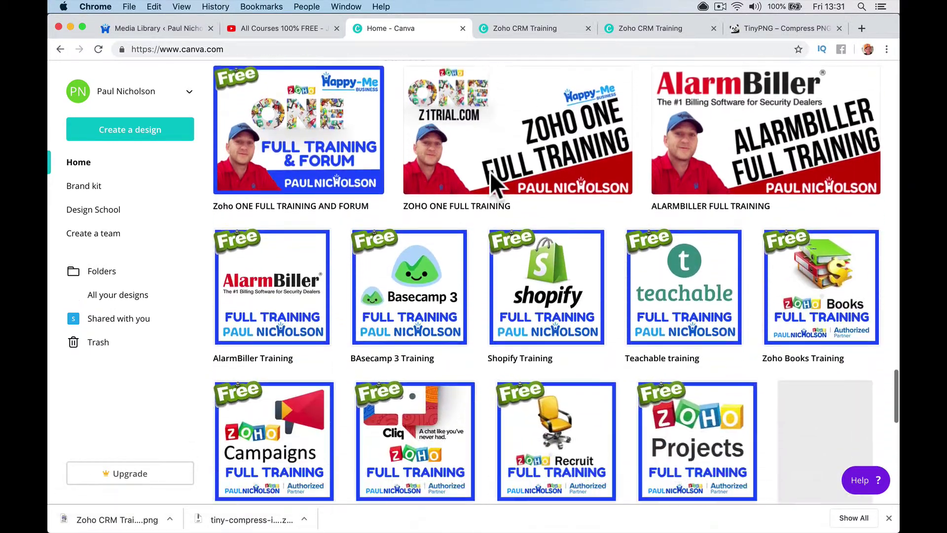
{"action": "scroll", "coordinate": [490, 170], "scroll_direction": "down", "scroll_amount": 3}
{"action": "scroll", "coordinate": [490, 170], "scroll_direction": "down", "scroll_amount": 2}
{"action": "scroll", "coordinate": [489, 170], "scroll_direction": "down", "scroll_amount": 2}
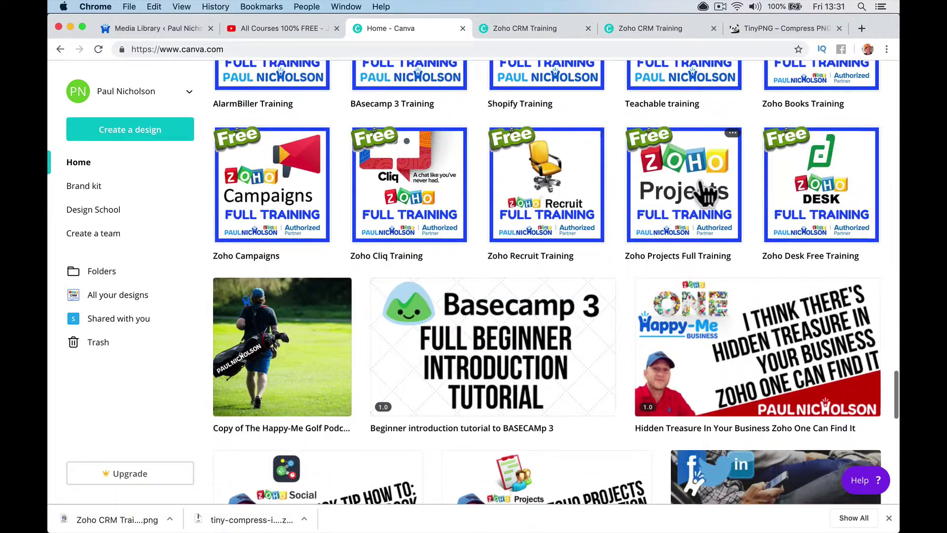
{"action": "left_click", "coordinate": [700, 189]}
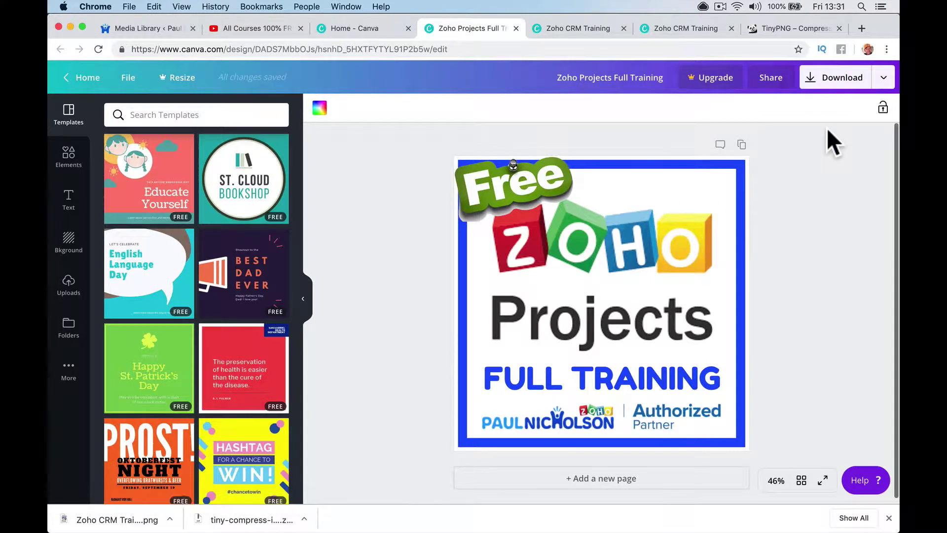
- Download the Zoho Projects Full Training design as a PNG and open the file
{"action": "left_click", "coordinate": [880, 81]}
{"action": "left_click", "coordinate": [806, 144]}
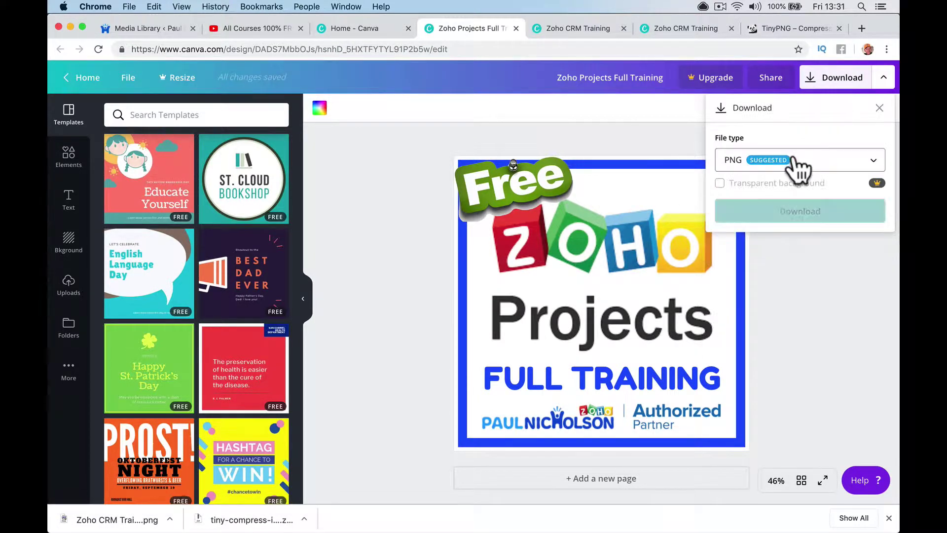
{"action": "left_click", "coordinate": [814, 217]}
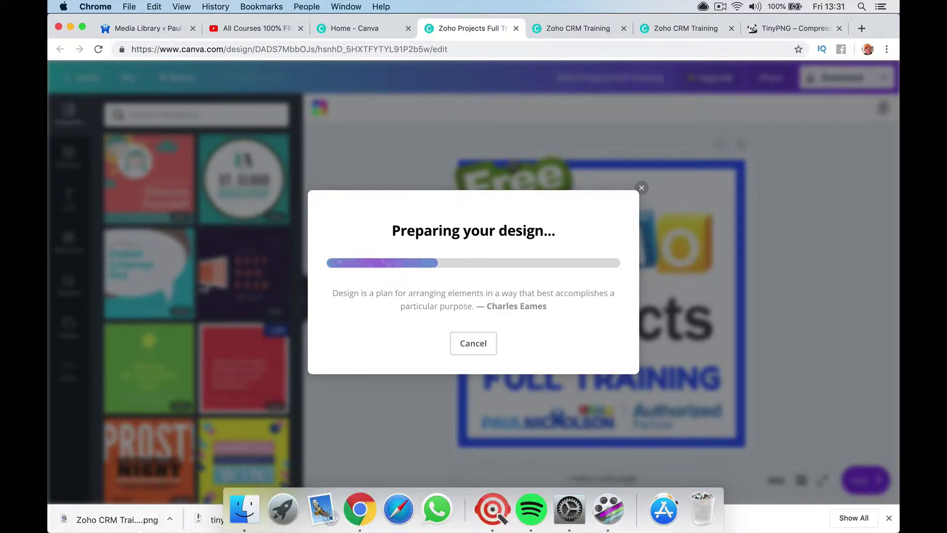
{"action": "left_click", "coordinate": [71, 519]}
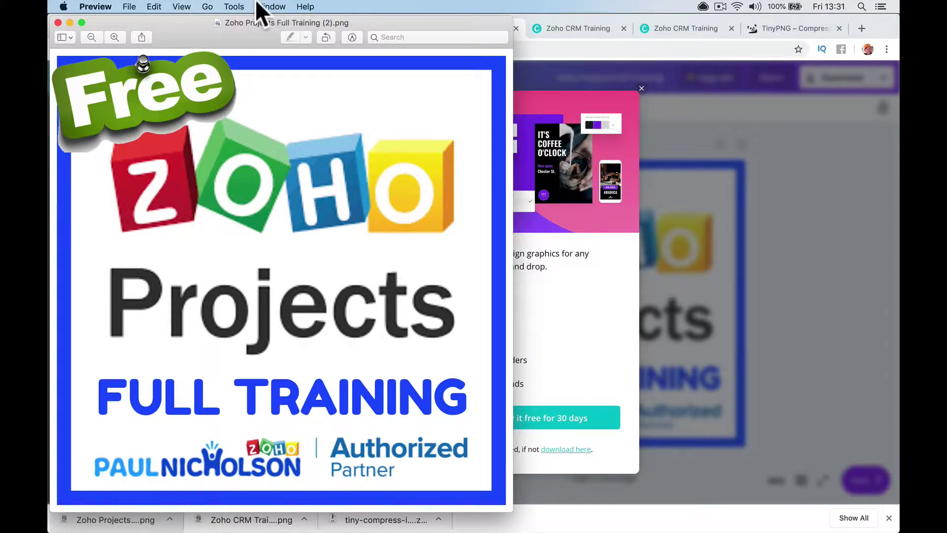
- Confirm the PNG is 1080×1080 and 329 KB in Preview without resizing, then close it
{"action": "left_click", "coordinate": [235, 8]}
{"action": "left_click", "coordinate": [259, 63]}
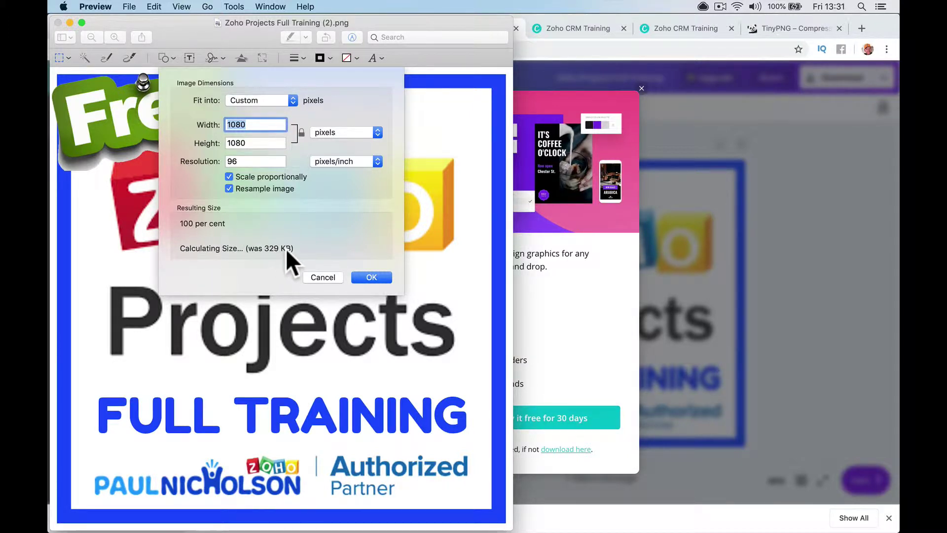
{"action": "left_click", "coordinate": [335, 280]}
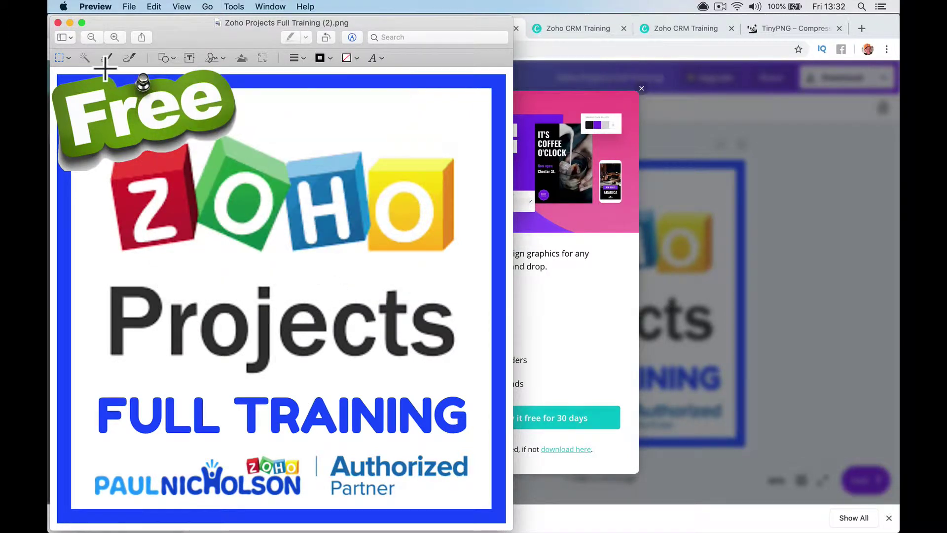
{"action": "left_click", "coordinate": [70, 22]}
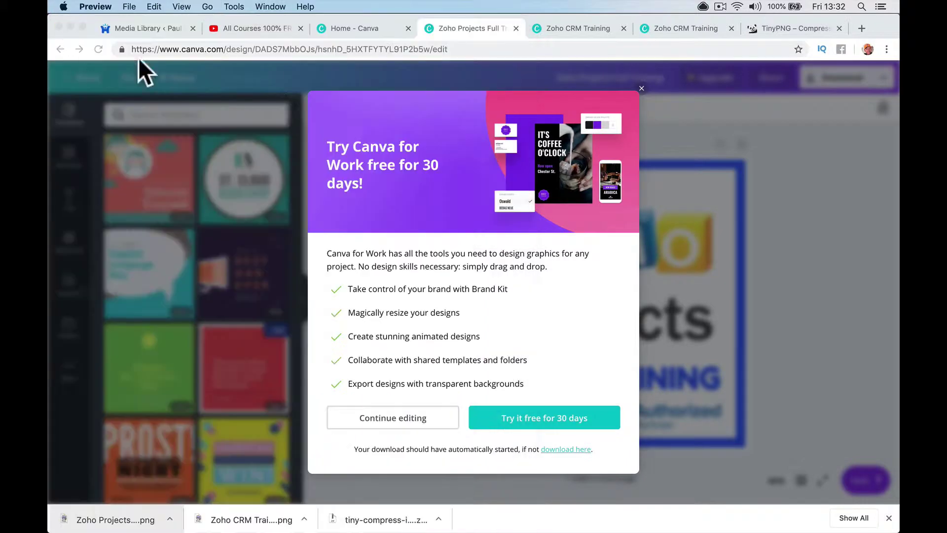
- Compress the Zoho Projects PNG on TinyPNG from 328.5 KB to 93.3 KB and download it
{"action": "left_click", "coordinate": [752, 27]}
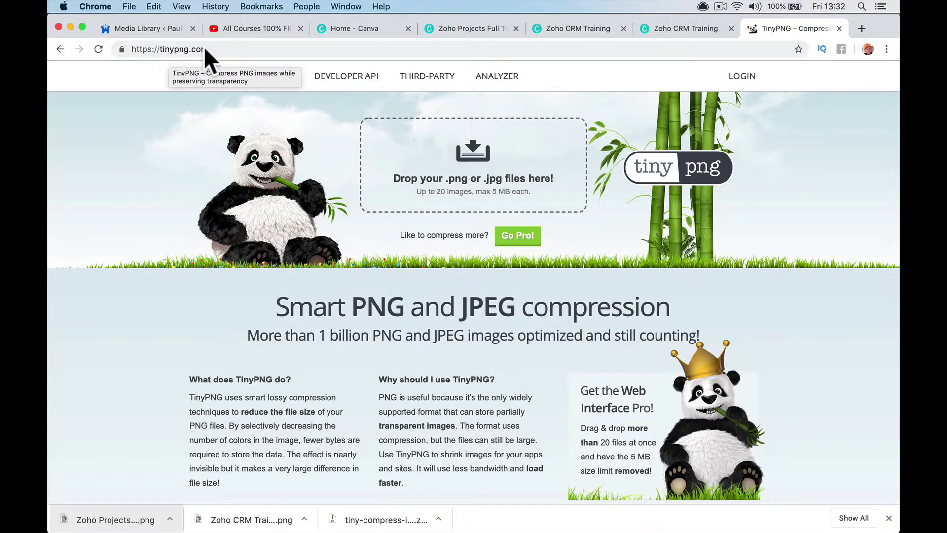
{"action": "left_click_drag", "start_coordinate": [126, 518], "coordinate": [466, 177]}
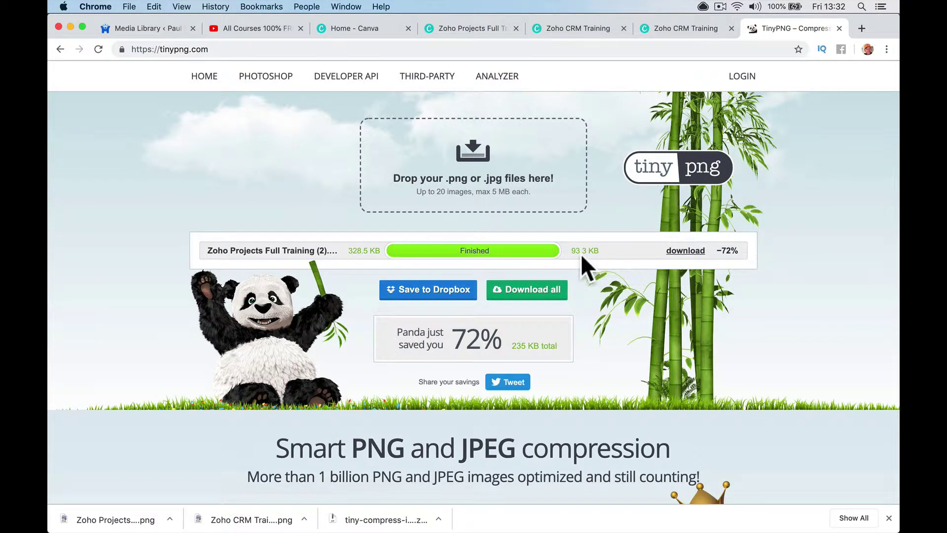
{"action": "left_click", "coordinate": [687, 244]}
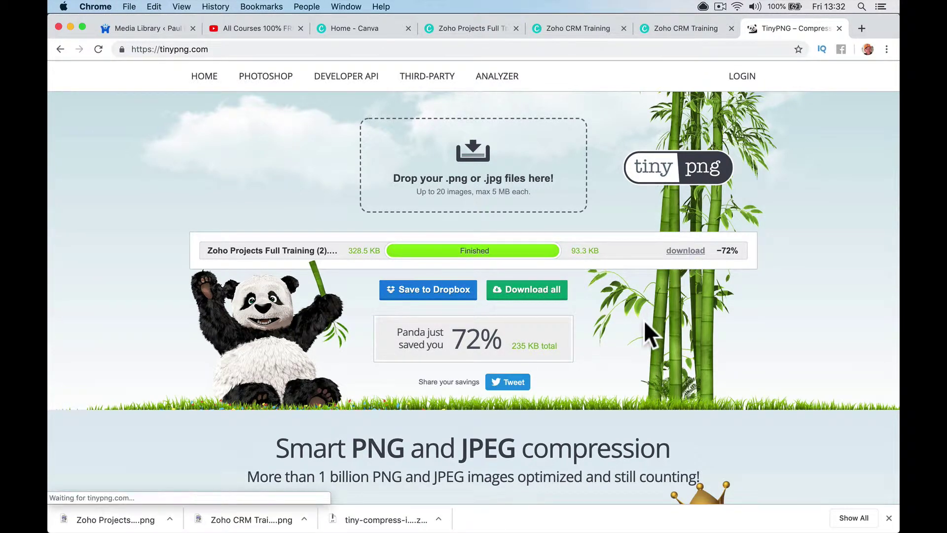
- Leave the Media Library for the site's course store and find Zoho Projects Quickstart Training
{"action": "left_click", "coordinate": [153, 28]}
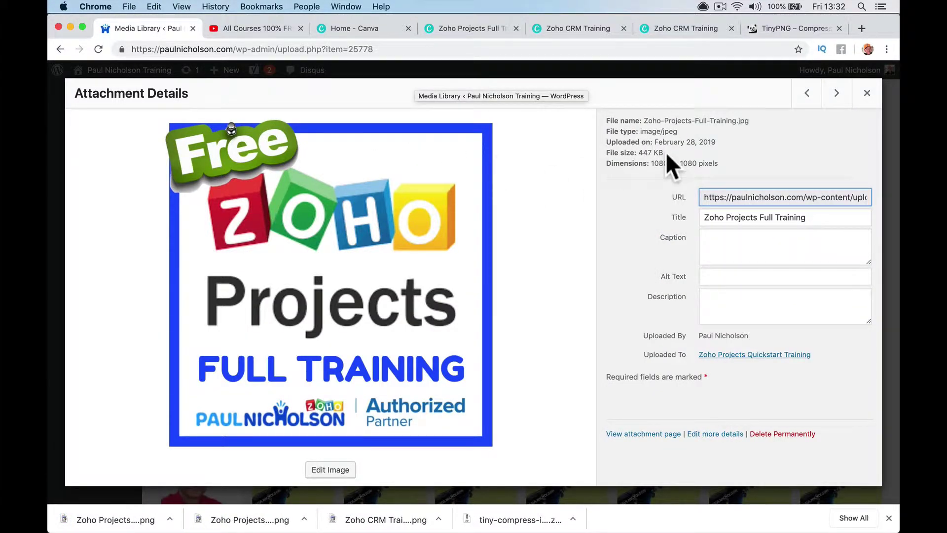
{"action": "left_click", "coordinate": [866, 94]}
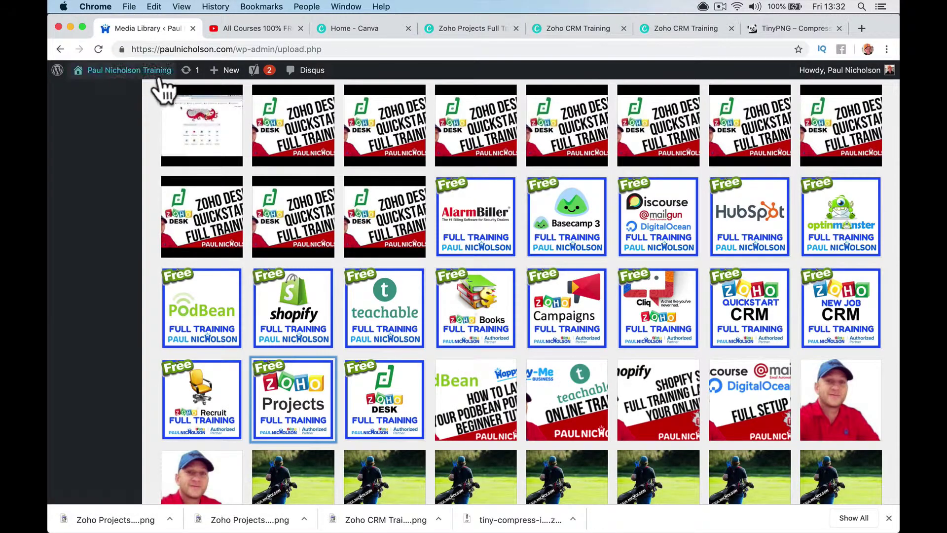
{"action": "left_click", "coordinate": [170, 104]}
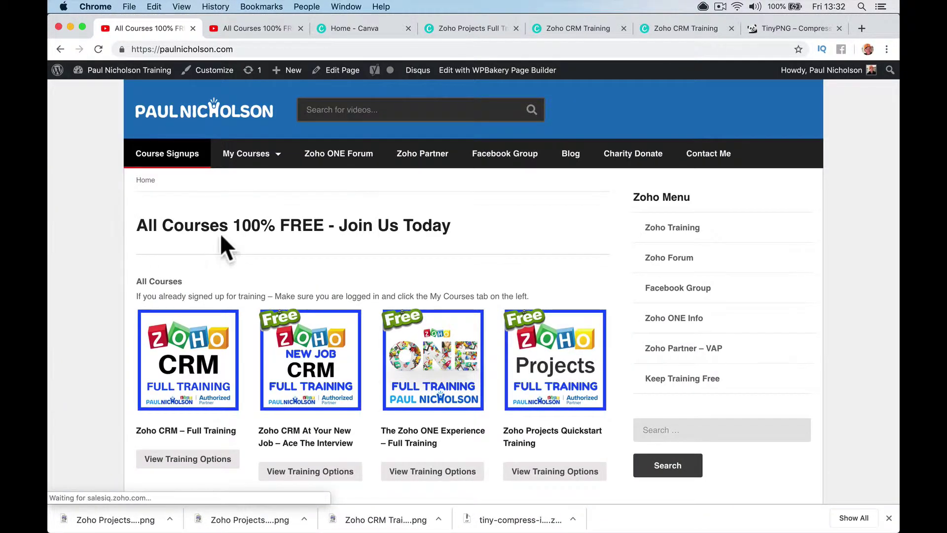
{"action": "scroll", "coordinate": [345, 266], "scroll_direction": "down", "scroll_amount": 1}
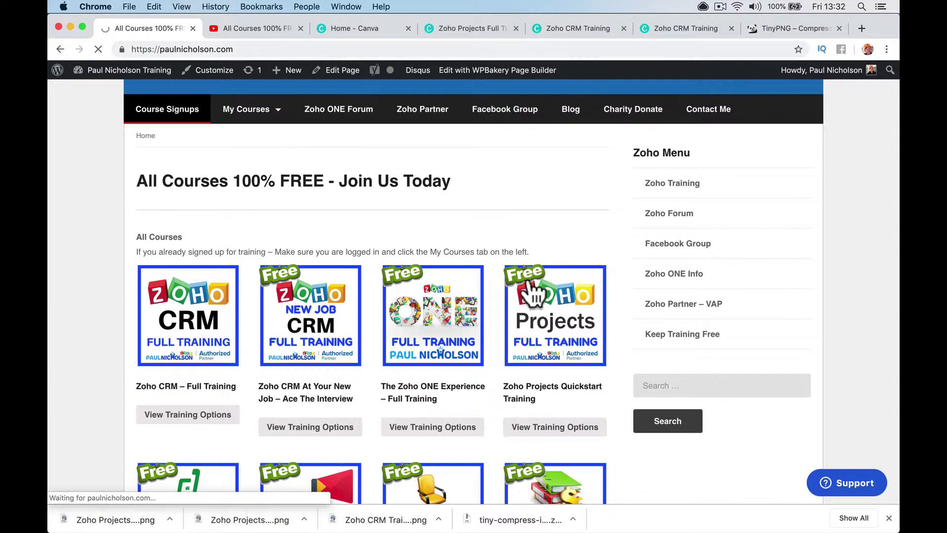
- Open the Zoho Projects Quickstart Training product and remove its old product image
{"action": "left_click", "coordinate": [335, 76]}
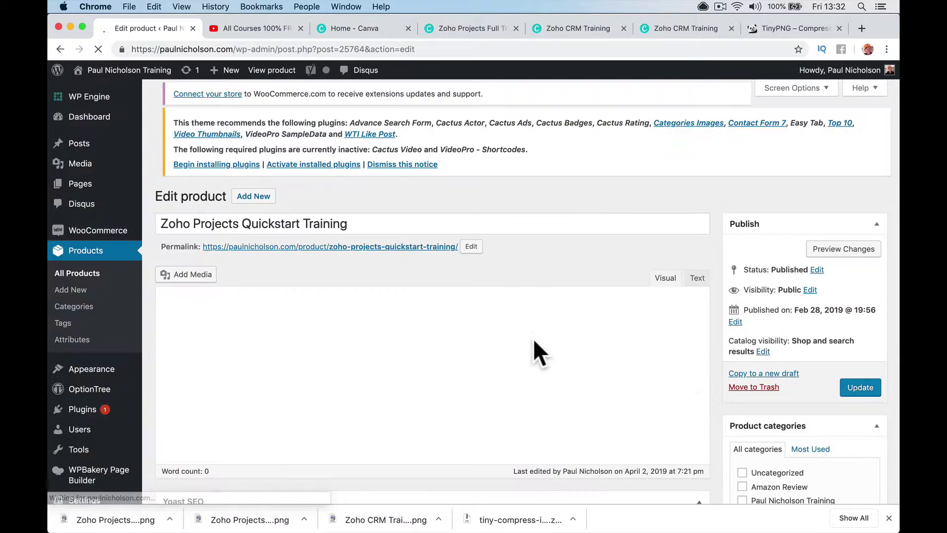
{"action": "scroll", "coordinate": [771, 433], "scroll_direction": "down", "scroll_amount": 5}
{"action": "scroll", "coordinate": [774, 433], "scroll_direction": "down", "scroll_amount": 5}
{"action": "scroll", "coordinate": [774, 434], "scroll_direction": "down", "scroll_amount": 5}
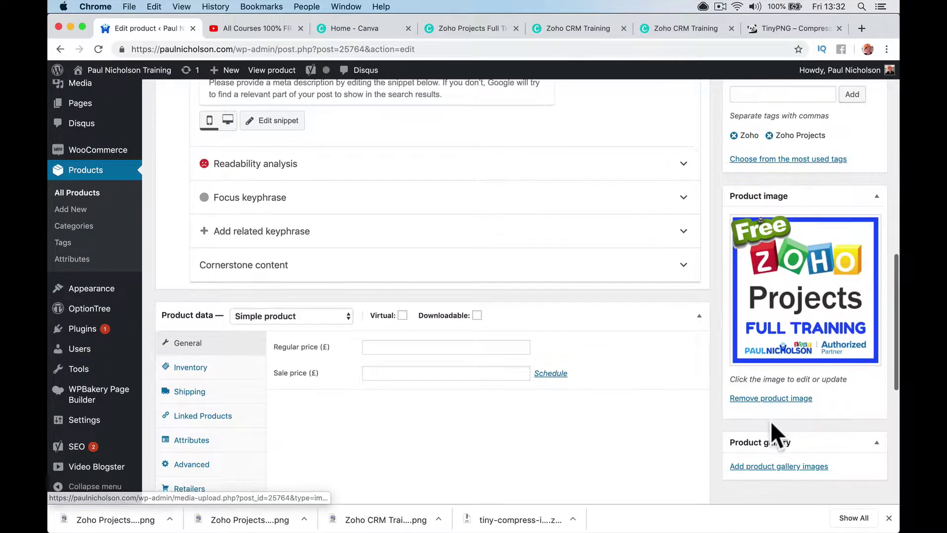
{"action": "left_click", "coordinate": [771, 396]}
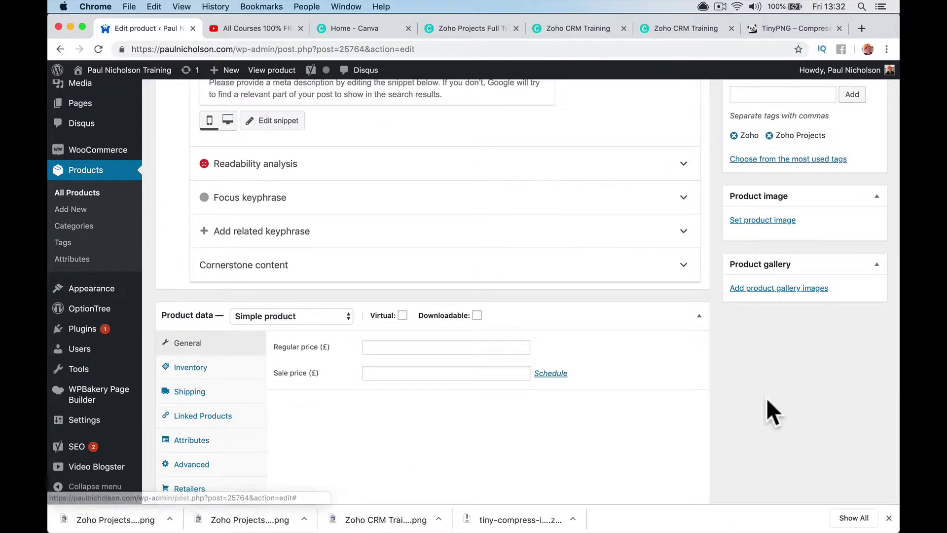
- Upload the compressed 91 KB Zoho Projects image and set it as the product image
{"action": "left_click", "coordinate": [761, 221]}
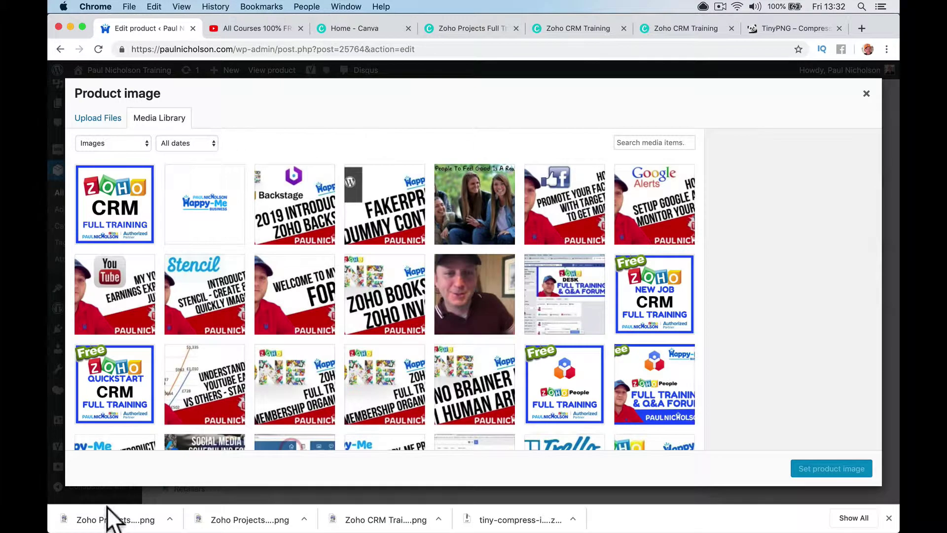
{"action": "left_click_drag", "start_coordinate": [106, 517], "coordinate": [155, 276]}
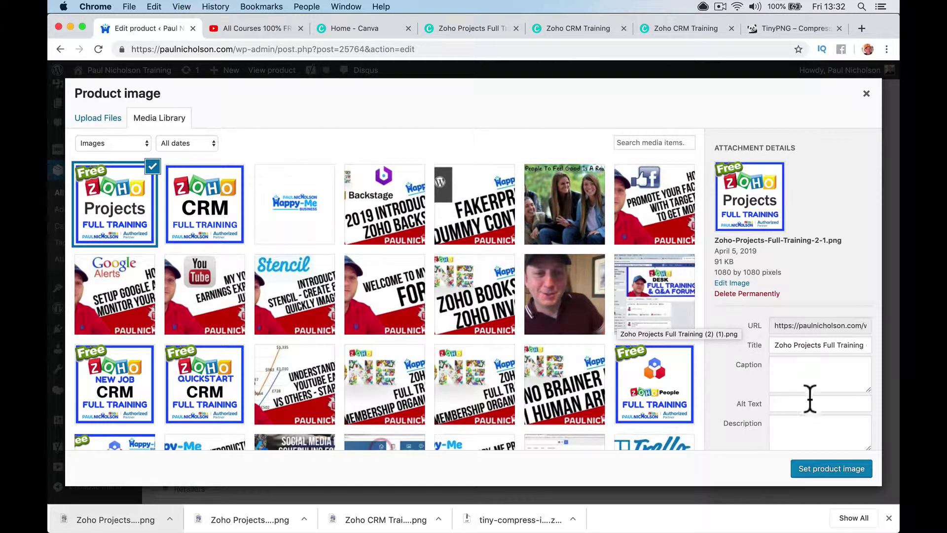
{"action": "left_click", "coordinate": [815, 460]}
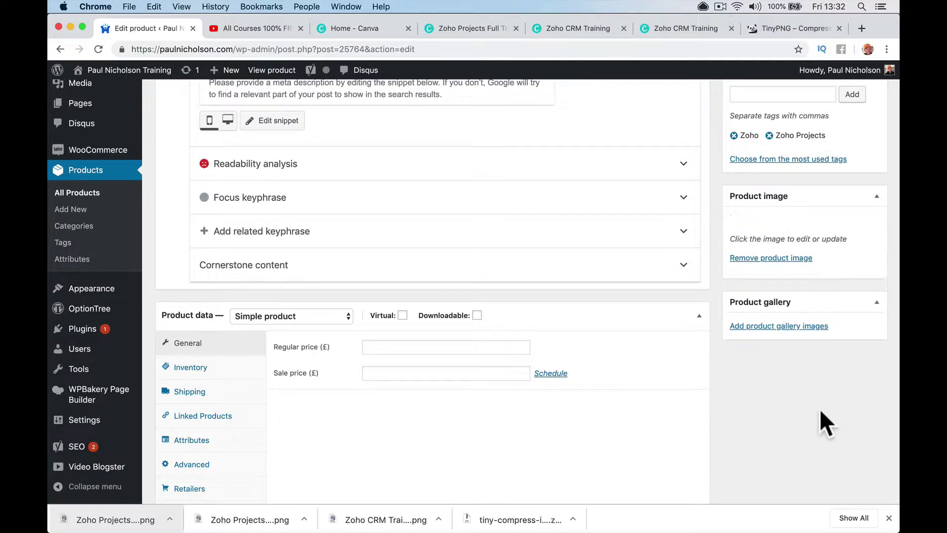
- Update the Zoho Projects Quickstart Training product and check the new image on its live page
{"action": "scroll", "coordinate": [814, 355], "scroll_direction": "up", "scroll_amount": 10}
{"action": "scroll", "coordinate": [809, 300], "scroll_direction": "up", "scroll_amount": 3}
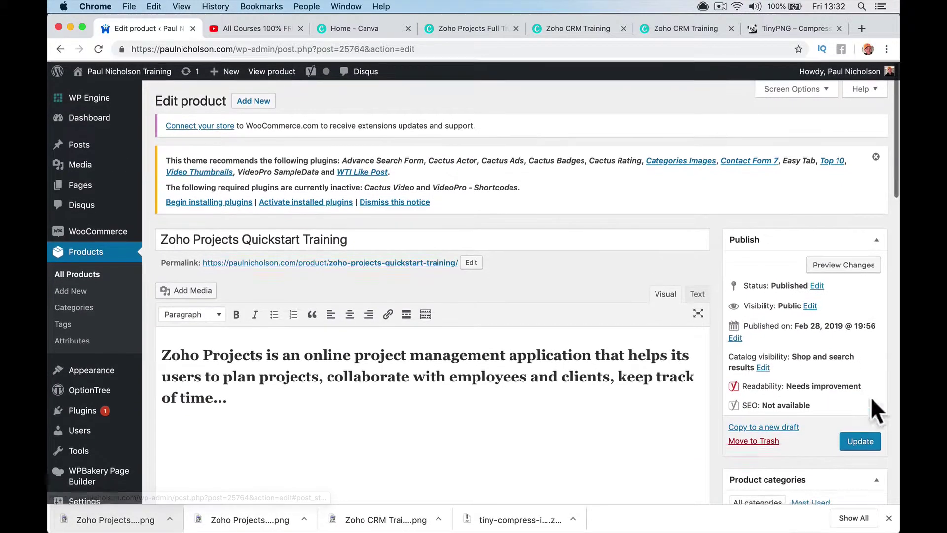
{"action": "left_click", "coordinate": [861, 441]}
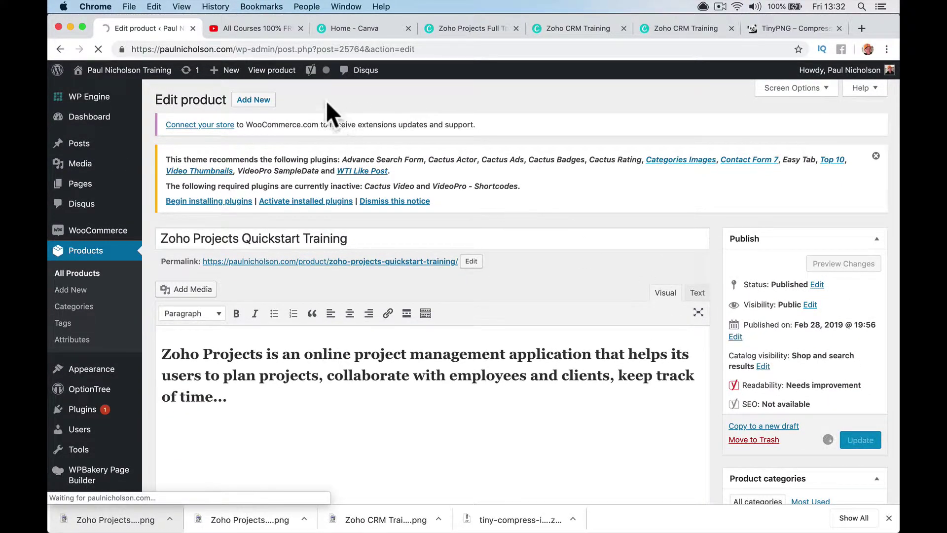
{"action": "left_click", "coordinate": [281, 71]}
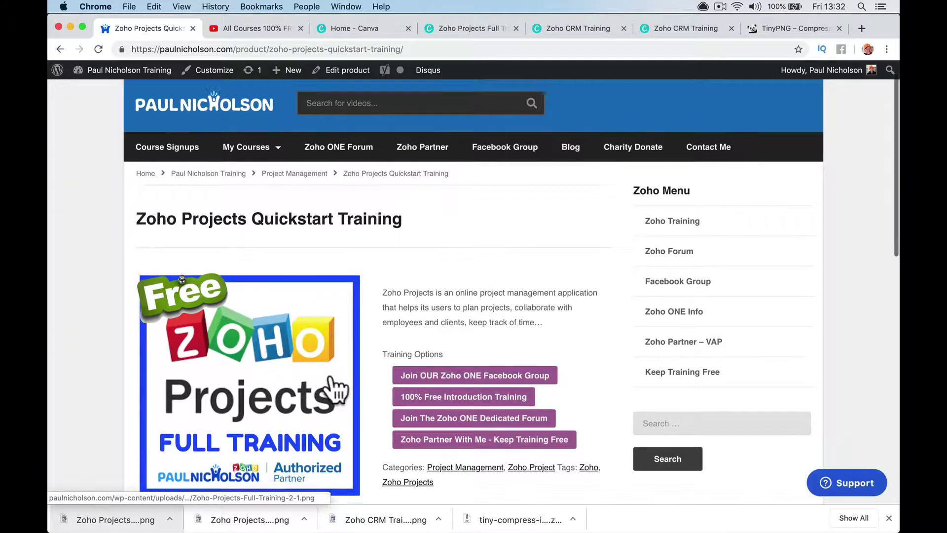
{"action": "scroll", "coordinate": [336, 391], "scroll_direction": "down", "scroll_amount": 2}
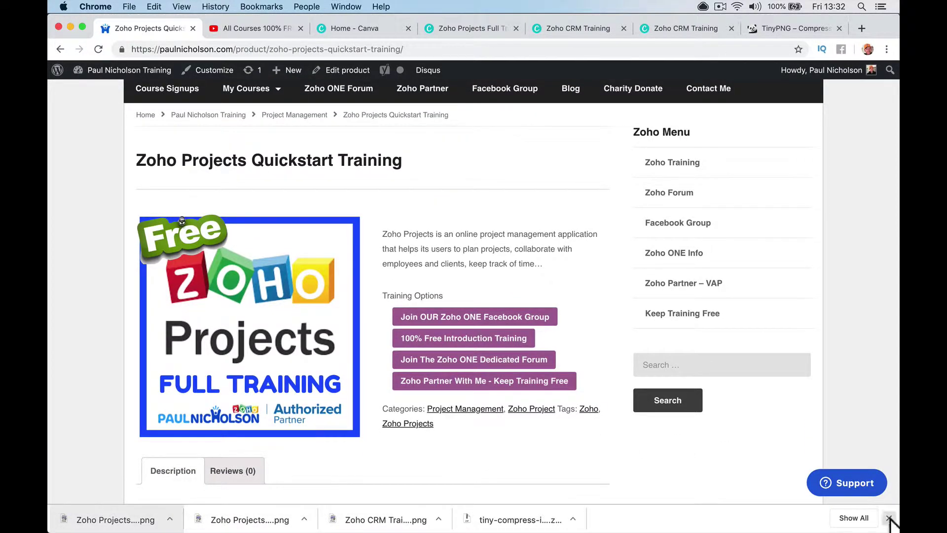